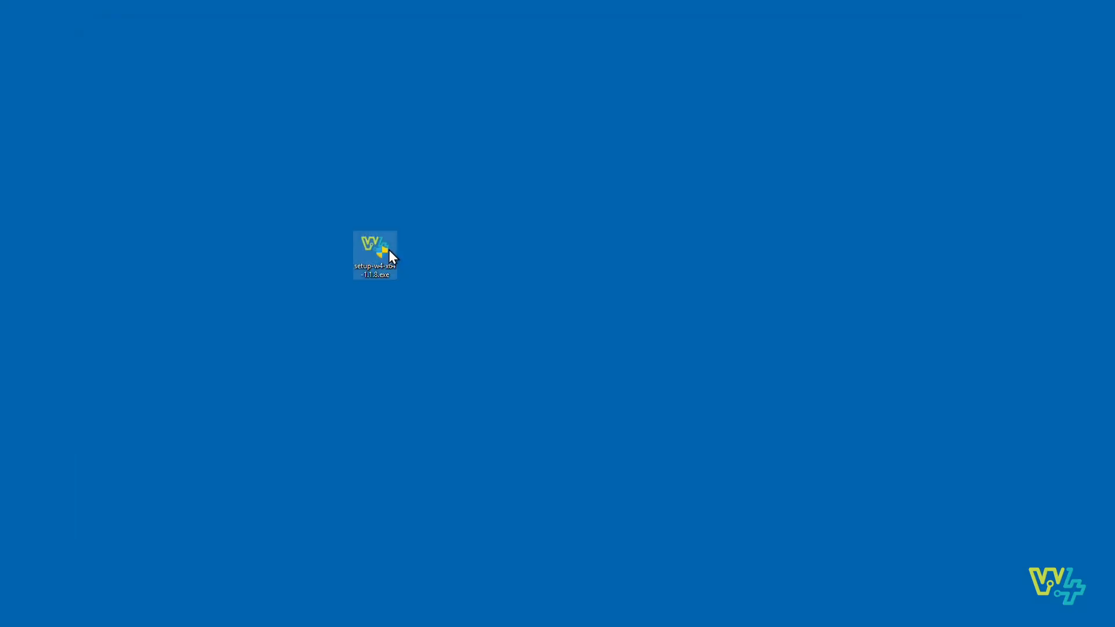
# Step: Install W4 from the setup file as administrator, accepting the license agreement and keeping the default install location and Start Menu folder
pyautogui.rightClick(390, 255)
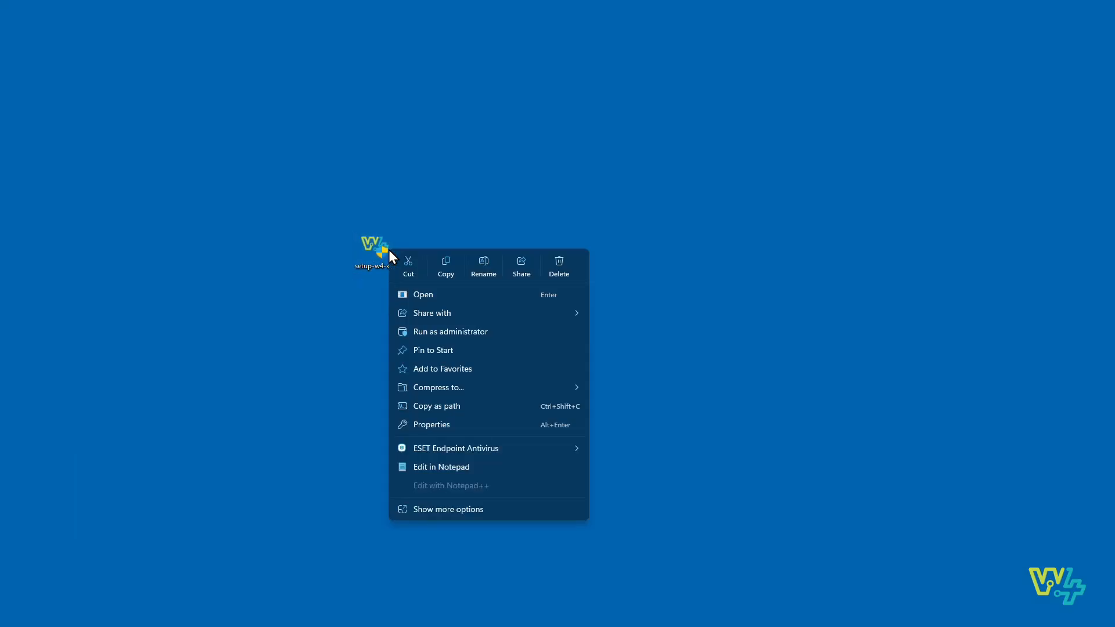
pyautogui.click(449, 328)
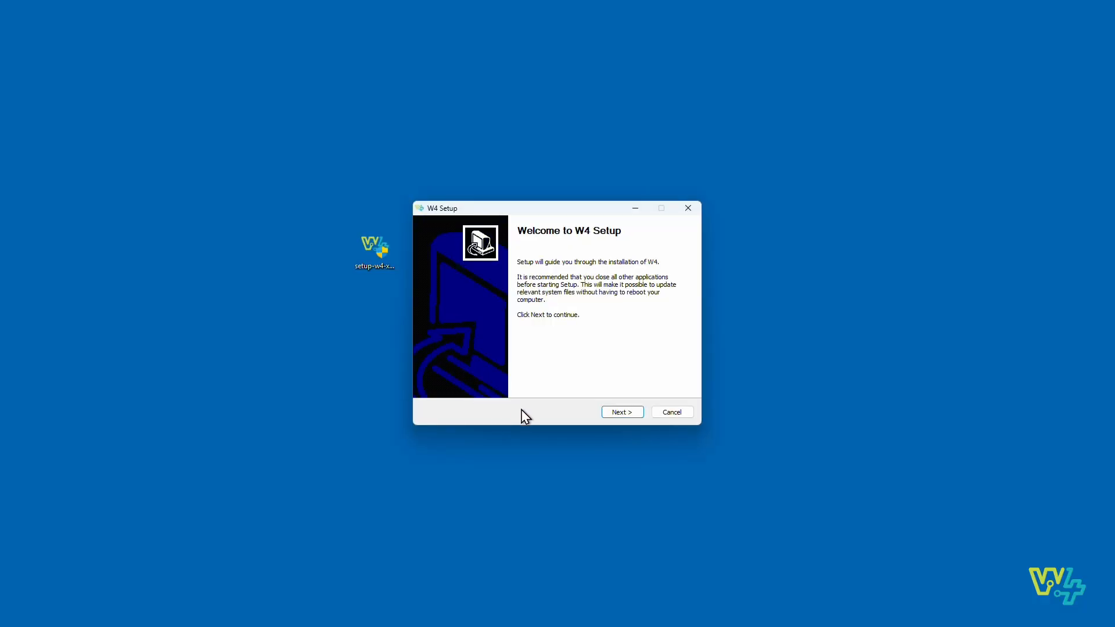
pyautogui.click(638, 420)
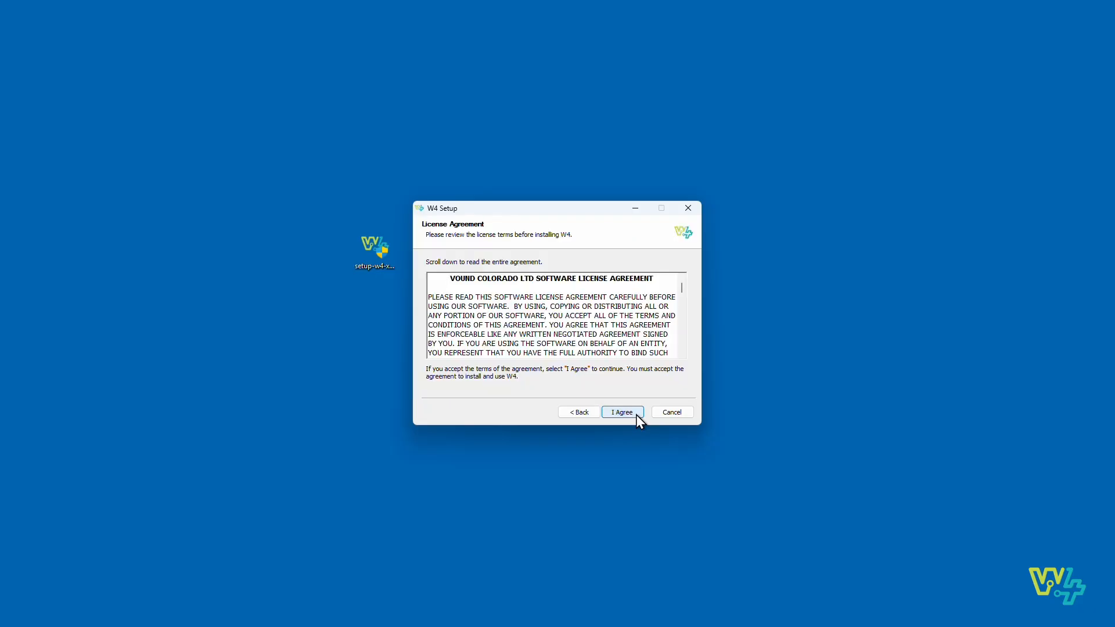
pyautogui.click(636, 415)
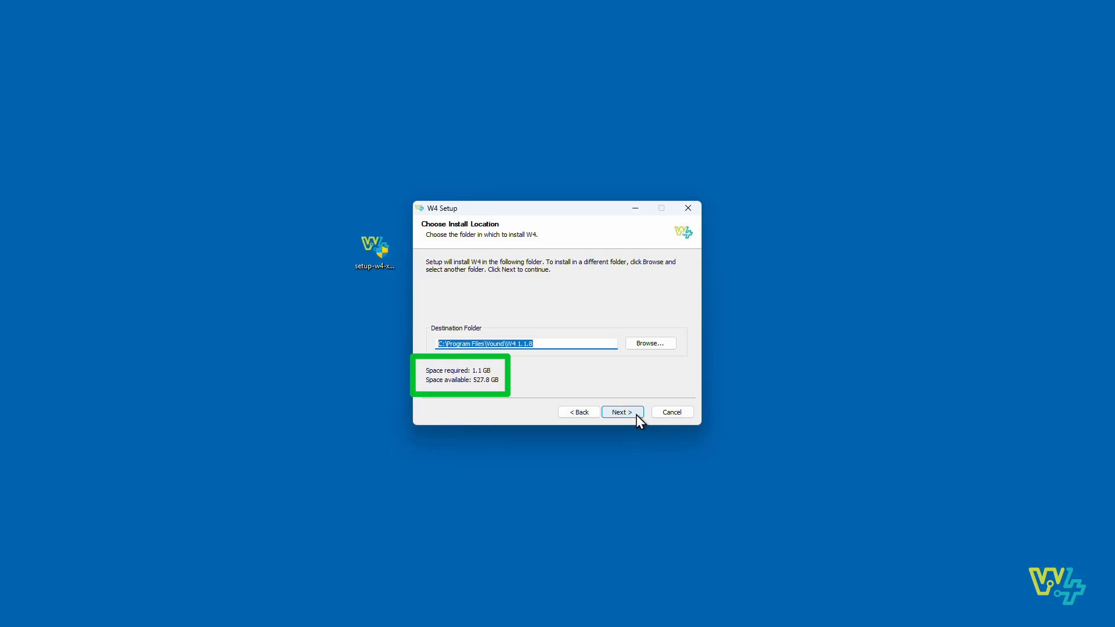
pyautogui.click(621, 412)
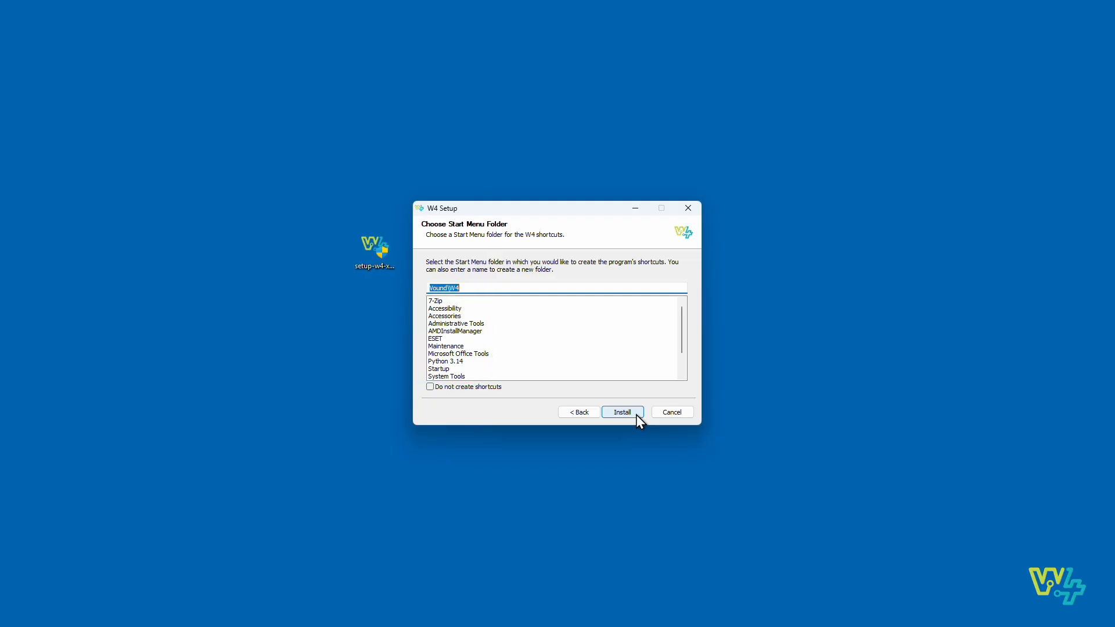
pyautogui.click(636, 415)
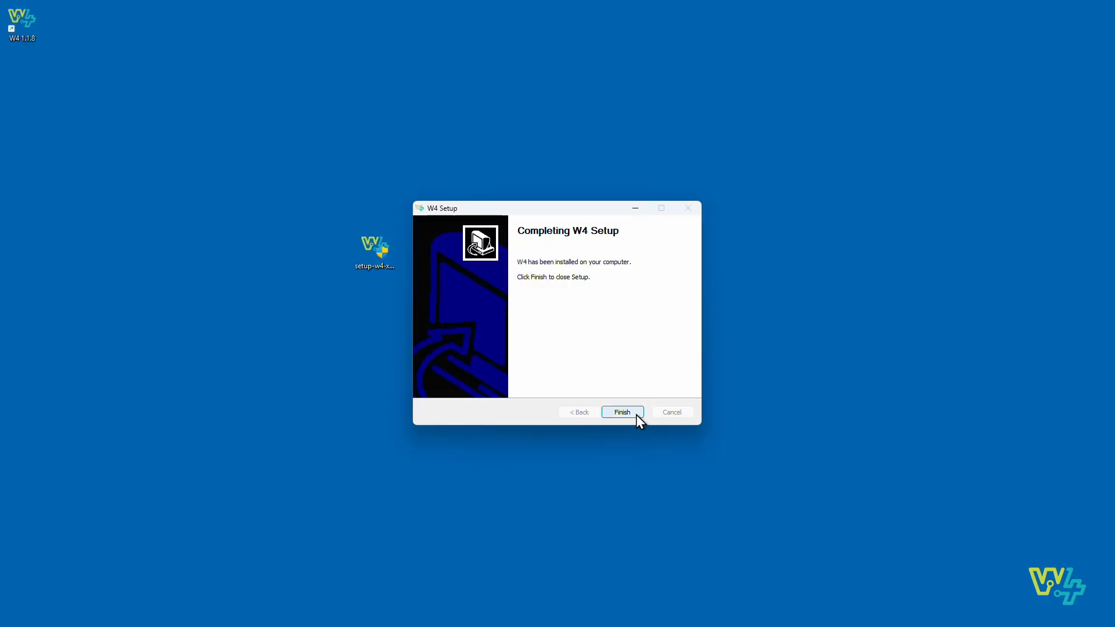
pyautogui.click(636, 414)
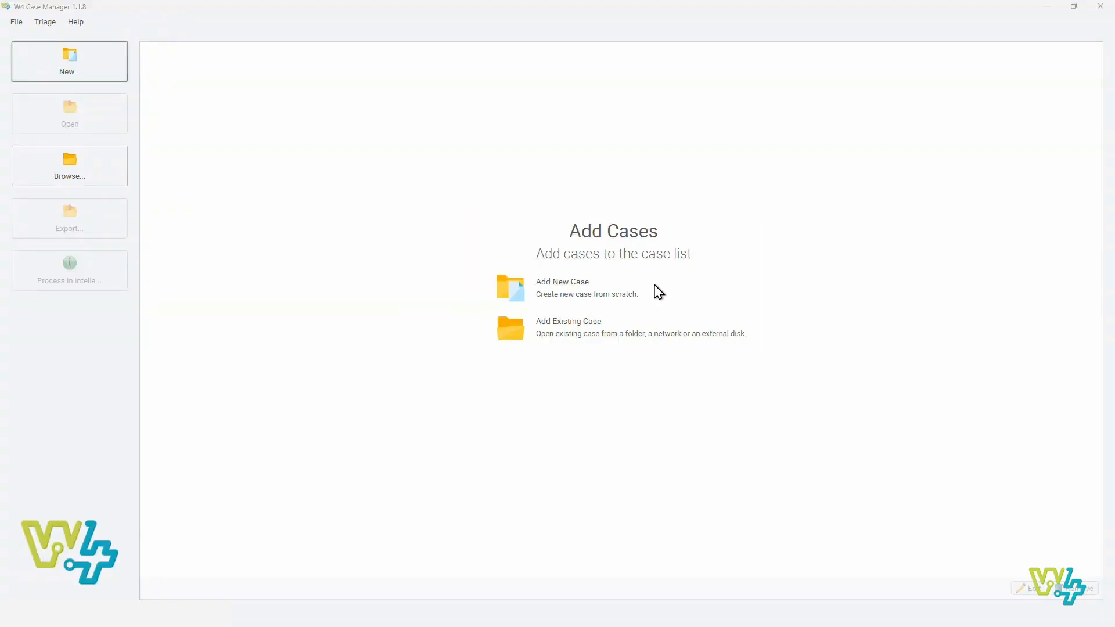
# Step: Create a new case named "My First Case" with the description "Any description", keeping the default folder and automatic memory allocation
pyautogui.click(573, 295)
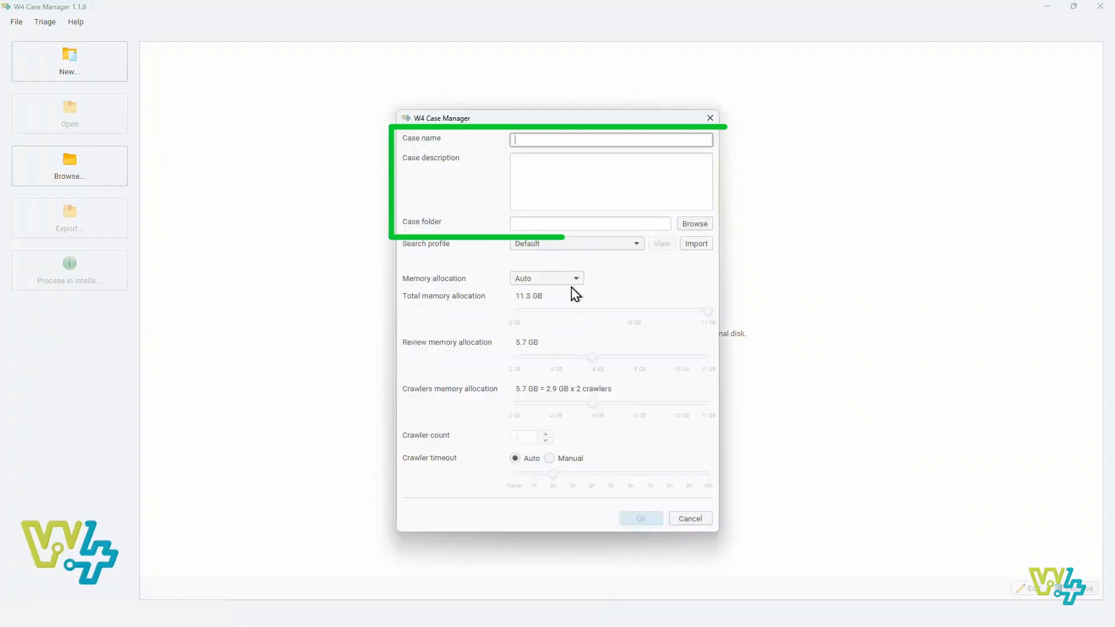
pyautogui.write('My First Case')
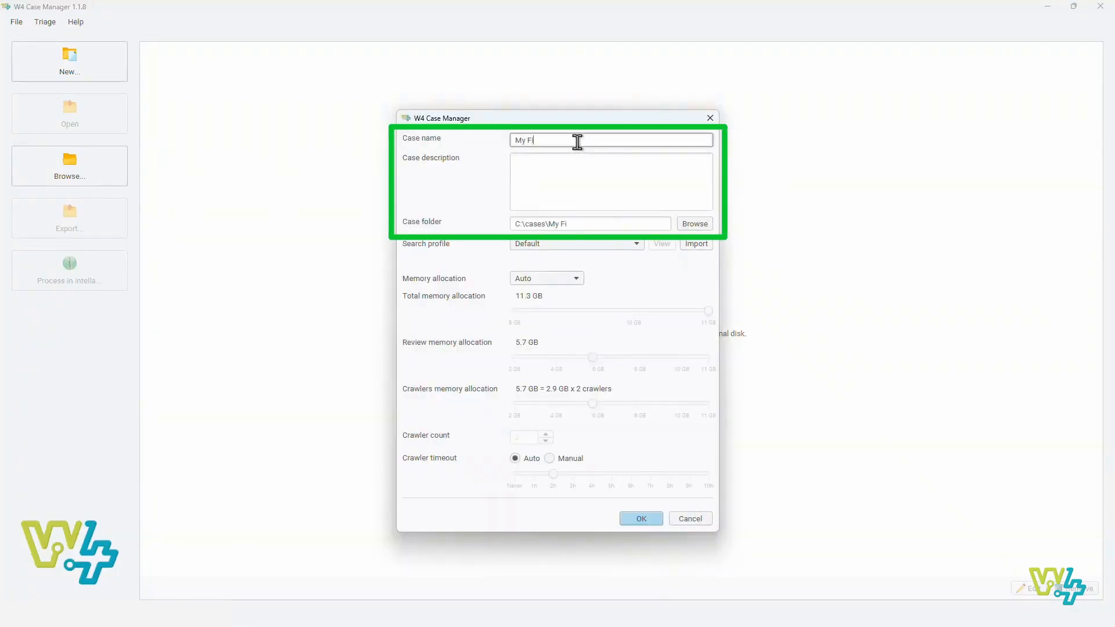
pyautogui.click(581, 169)
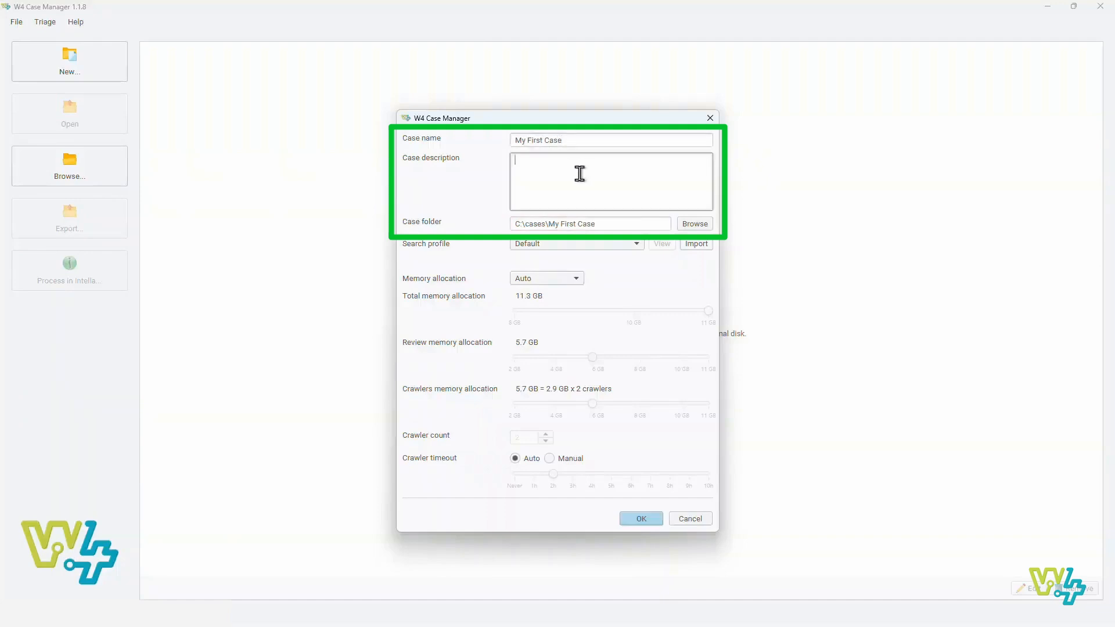
pyautogui.write('Any description.')
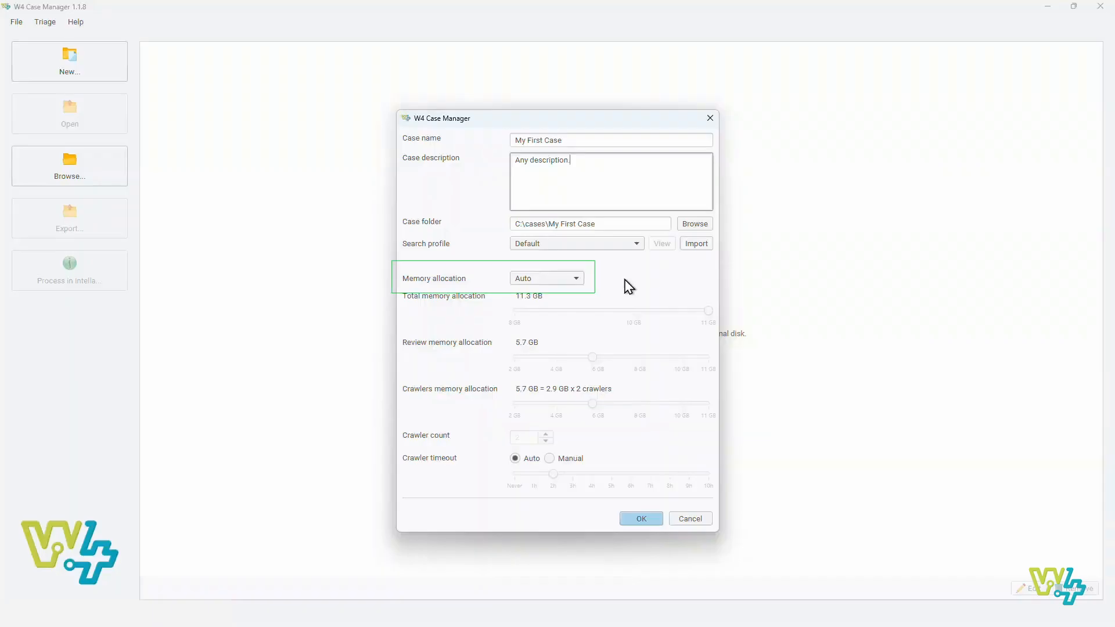
pyautogui.click(650, 523)
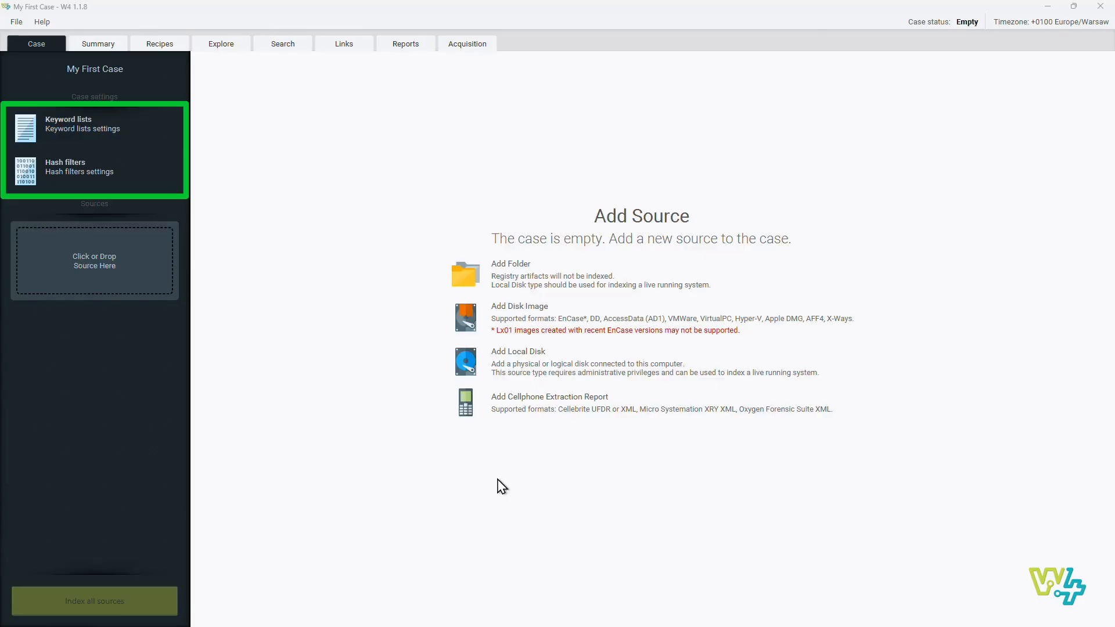
# Step: Try adding keyword_list_example.txt as a case keyword list, discard the change, and open the hash filter settings
pyautogui.click(103, 129)
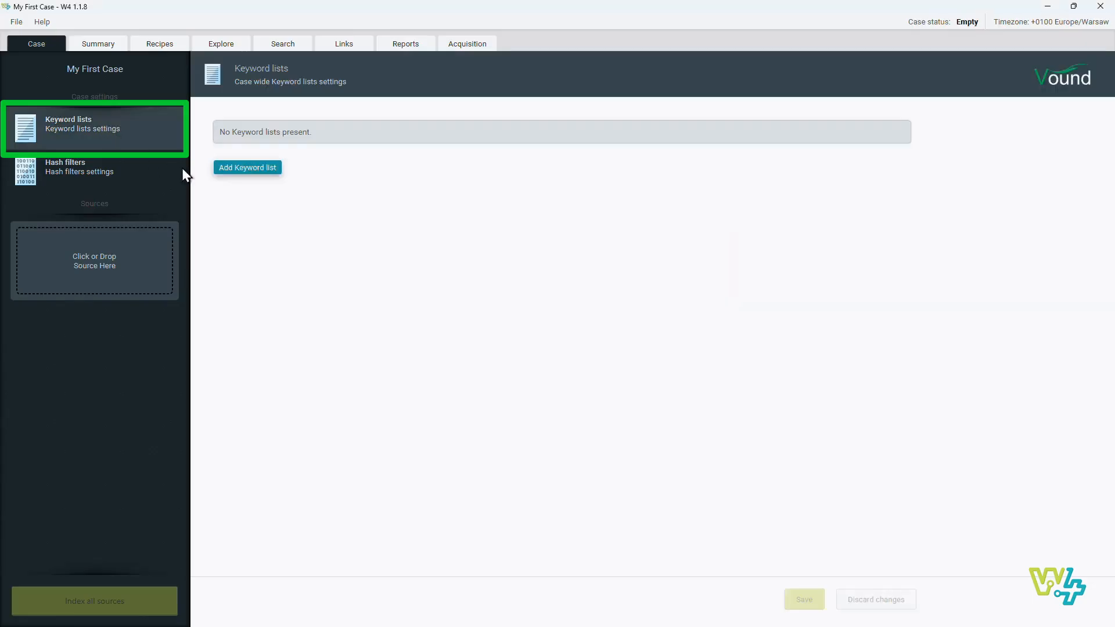
pyautogui.click(267, 172)
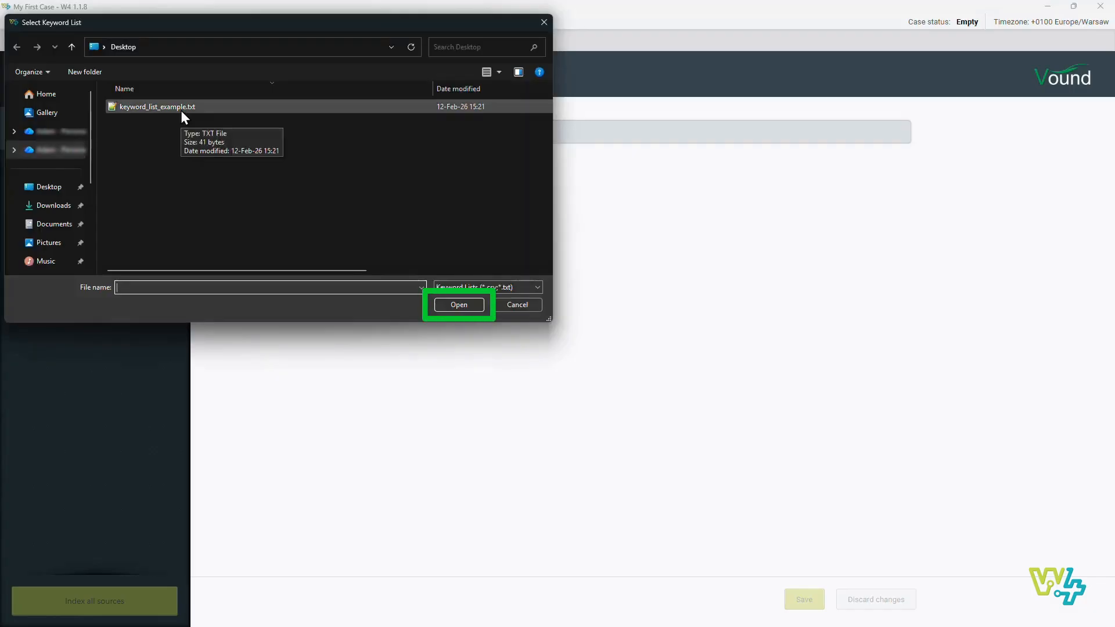
pyautogui.doubleClick(182, 110)
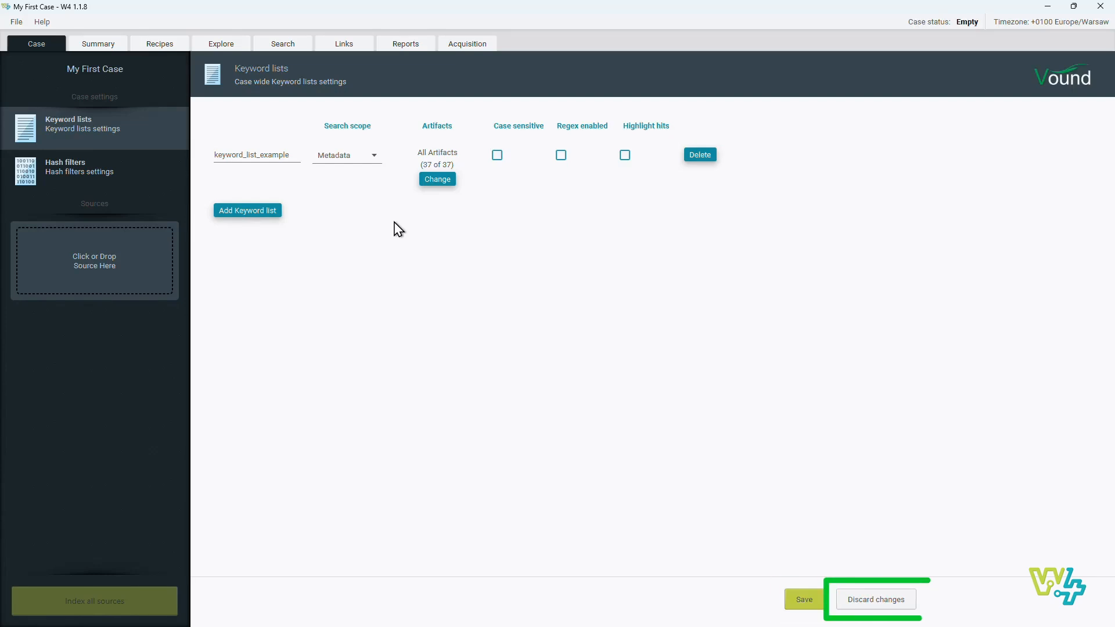
pyautogui.click(890, 601)
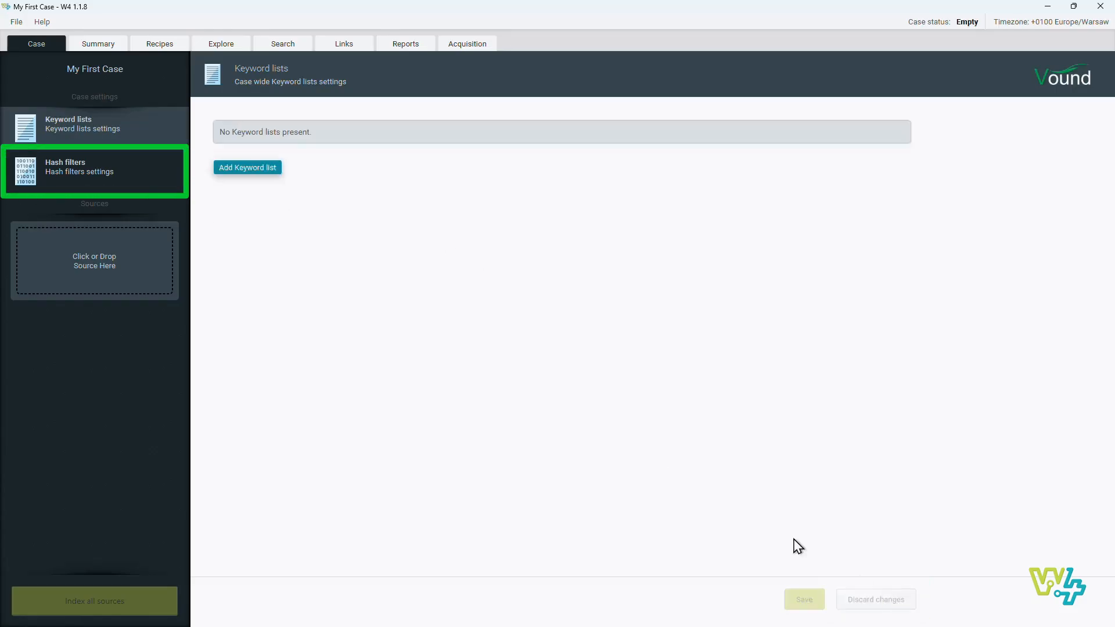
pyautogui.click(114, 168)
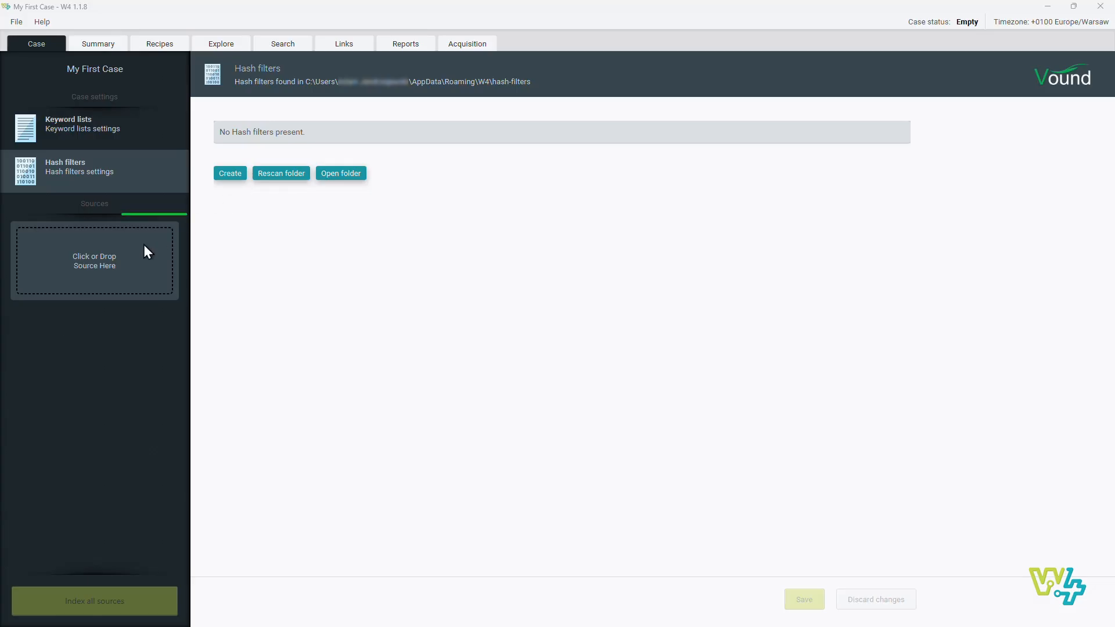
# Step: Add the disk image Intella_Artifacts_v9.E01 from the C:\cases folder as a source for the case
pyautogui.click(109, 261)
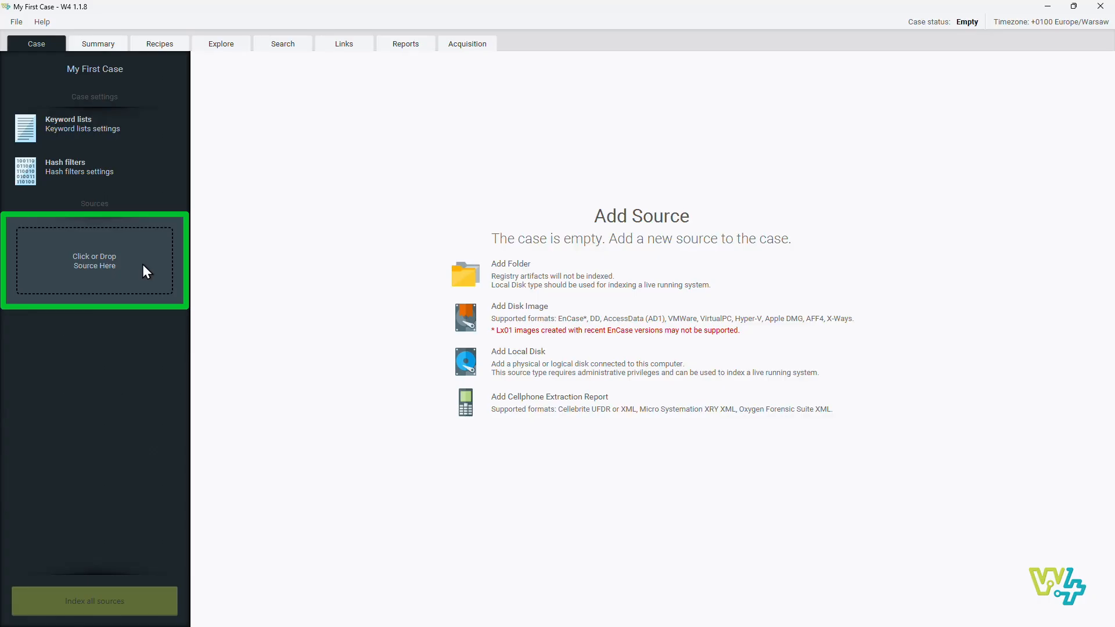
pyautogui.click(466, 317)
pyautogui.click(301, 46)
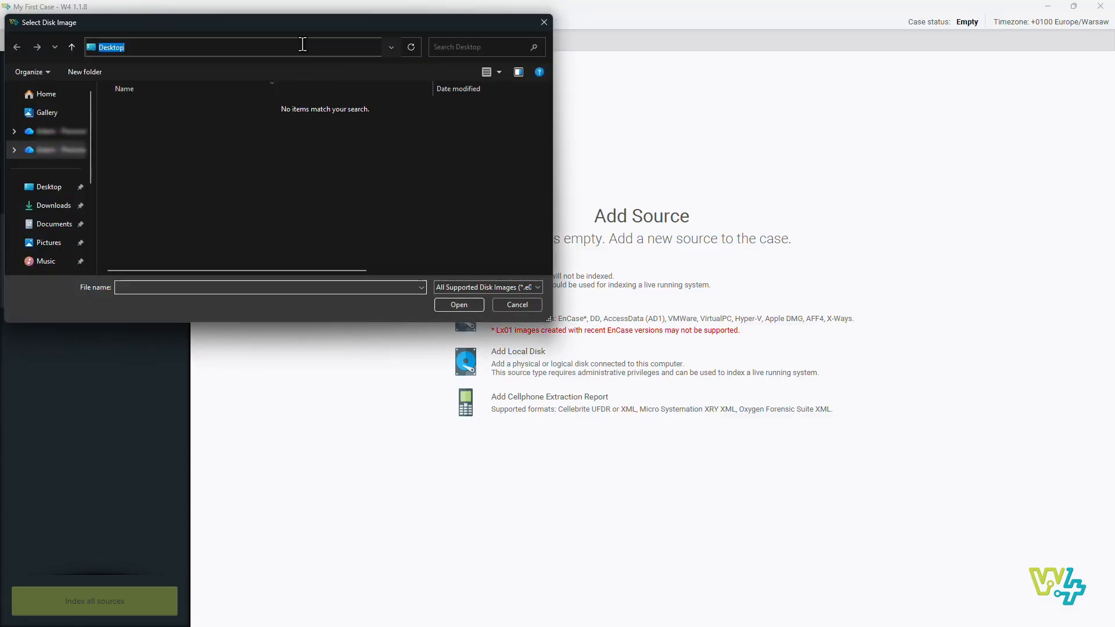
pyautogui.write('C:')
pyautogui.press('Return')
pyautogui.doubleClick(143, 147)
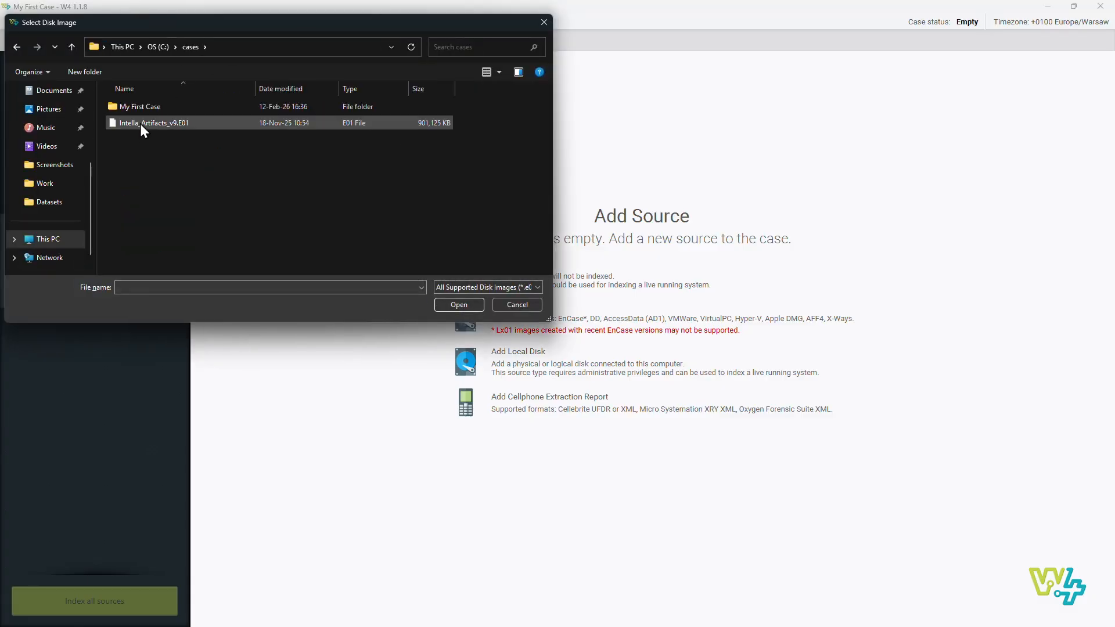
pyautogui.click(141, 124)
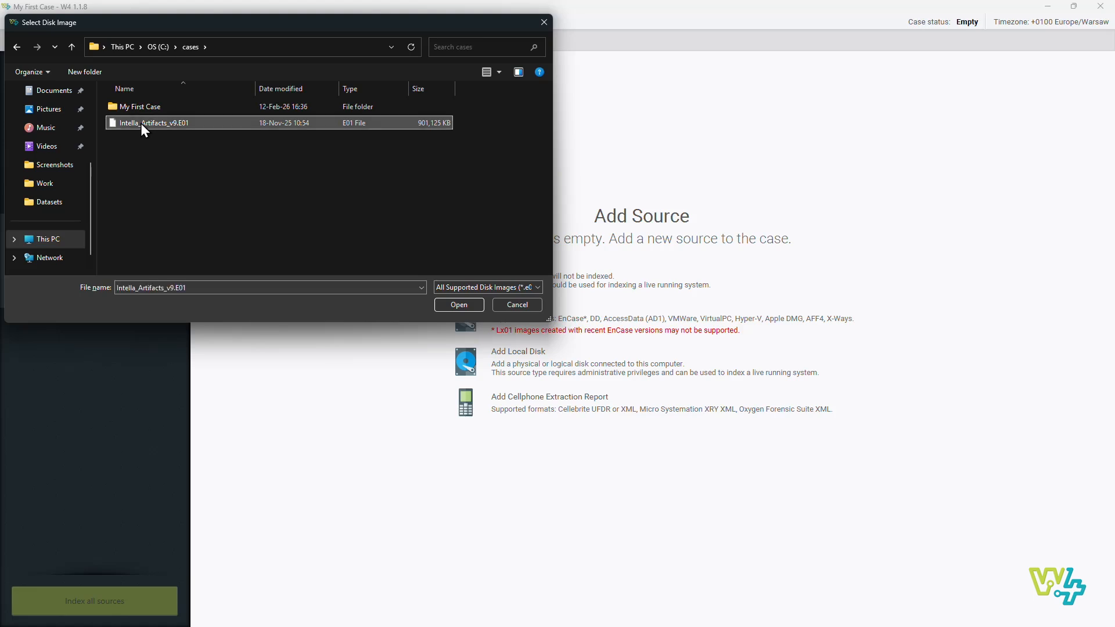
pyautogui.click(458, 305)
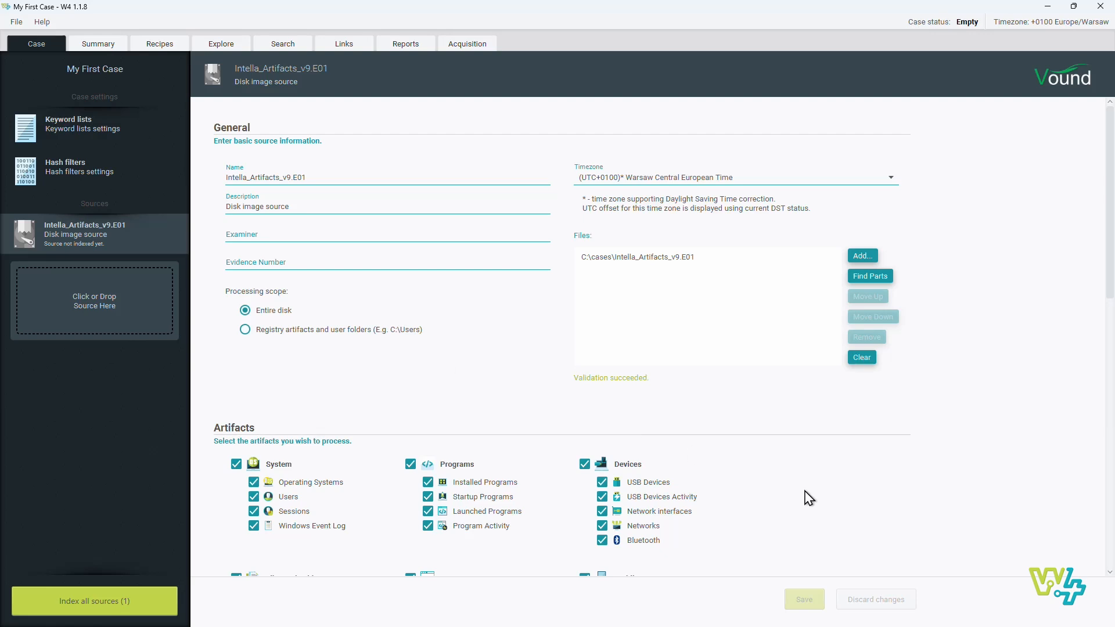
# Step: Enable recovery of deleted emails and files in the disk image source's advanced processing options and save the source settings
pyautogui.scroll(-5, 889, 512)
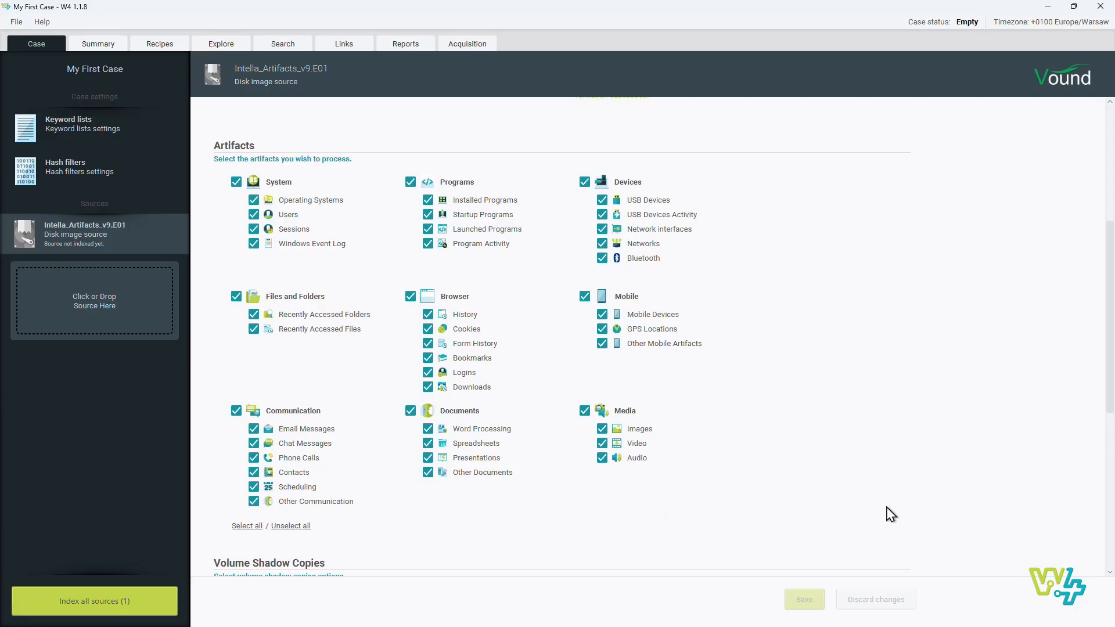
pyautogui.scroll(-4, 890, 513)
pyautogui.scroll(-1, 890, 514)
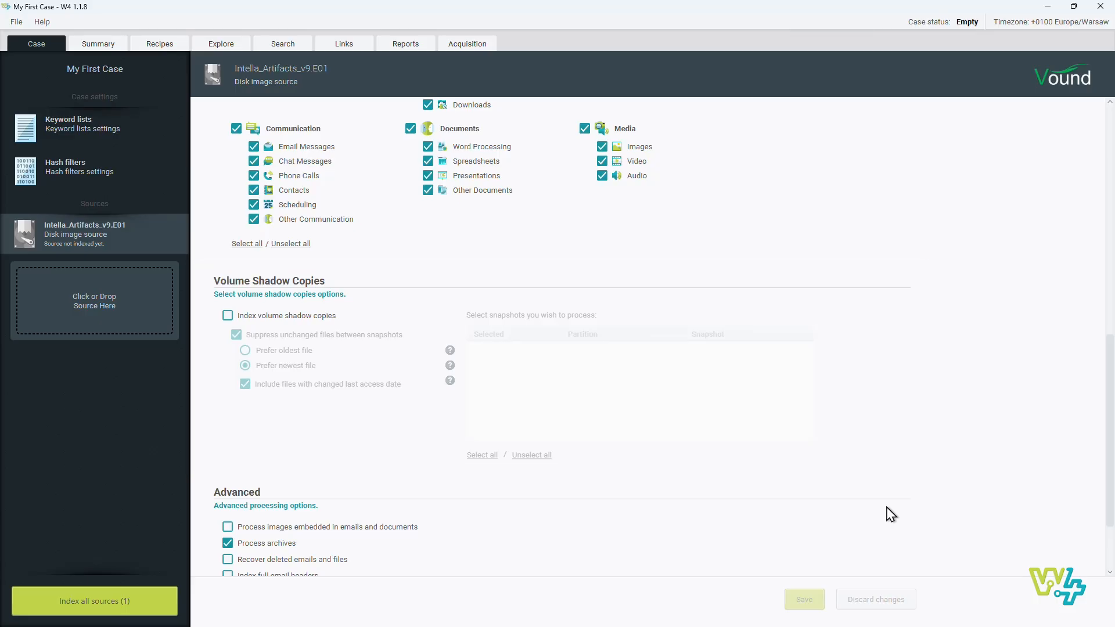
pyautogui.scroll(-2, 890, 514)
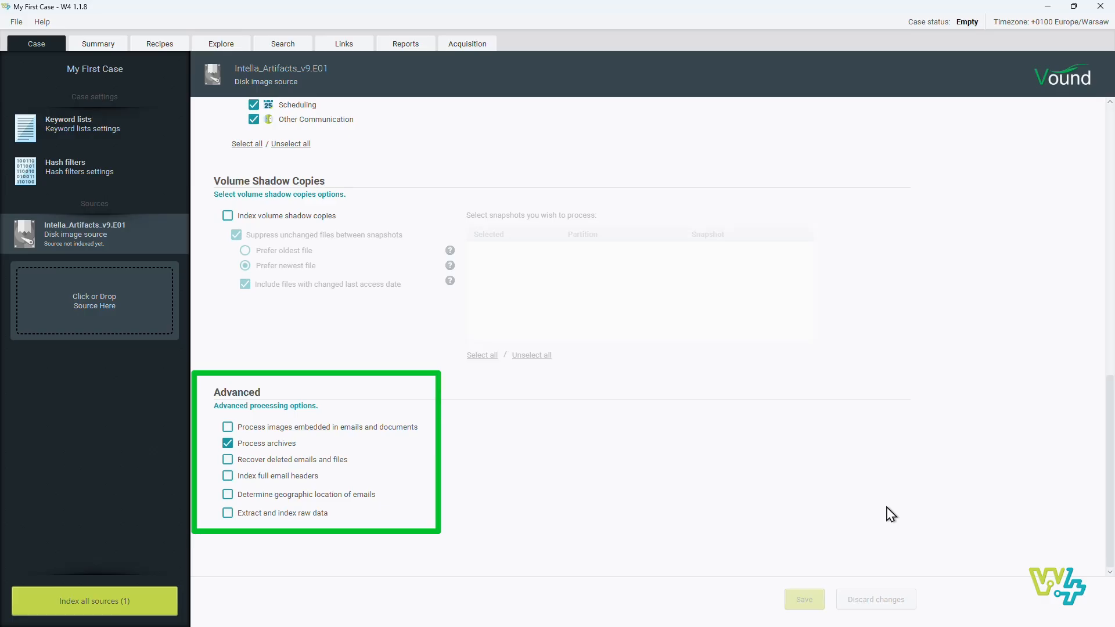
pyautogui.click(298, 460)
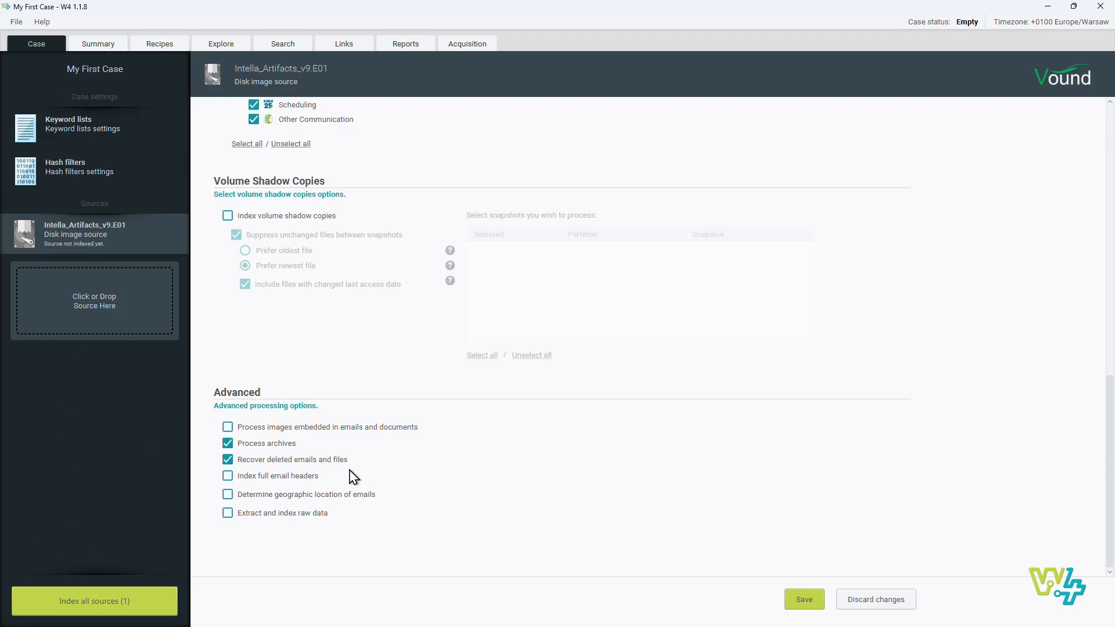
pyautogui.click(800, 600)
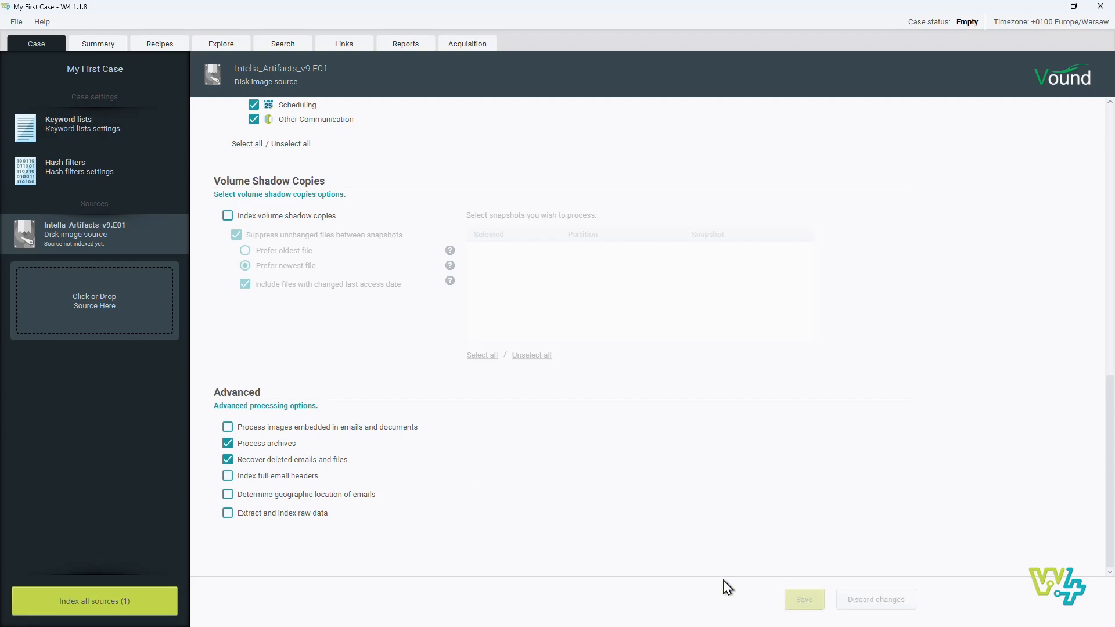
# Step: Start indexing all sources and review the artifact categories in the case summary
pyautogui.click(157, 603)
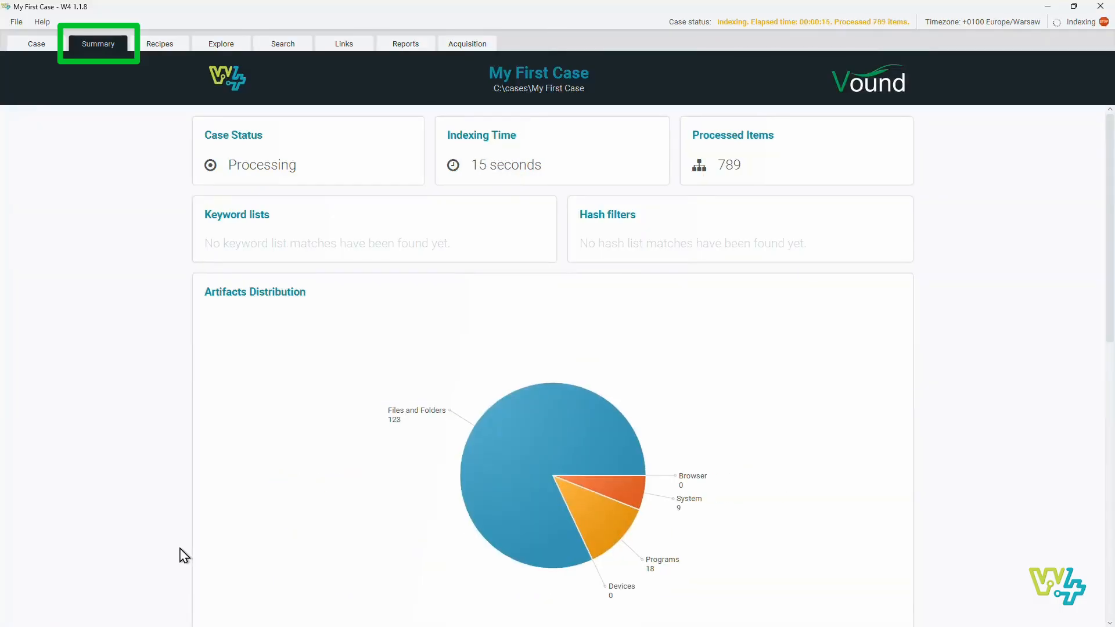
pyautogui.moveTo(1112, 249); pyautogui.dragTo(1095, 422)
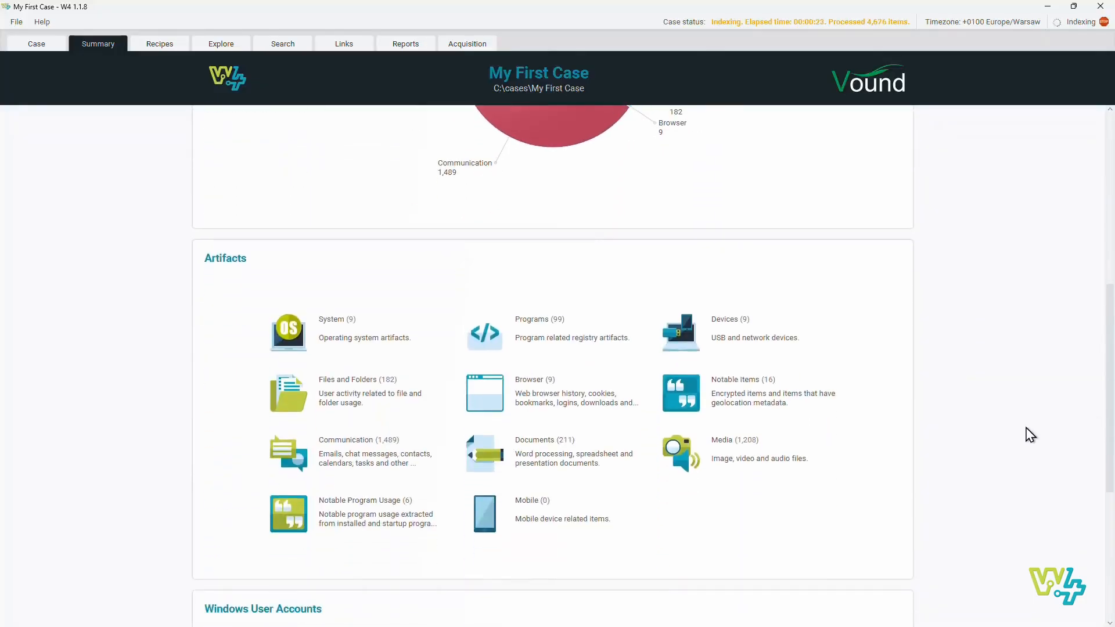